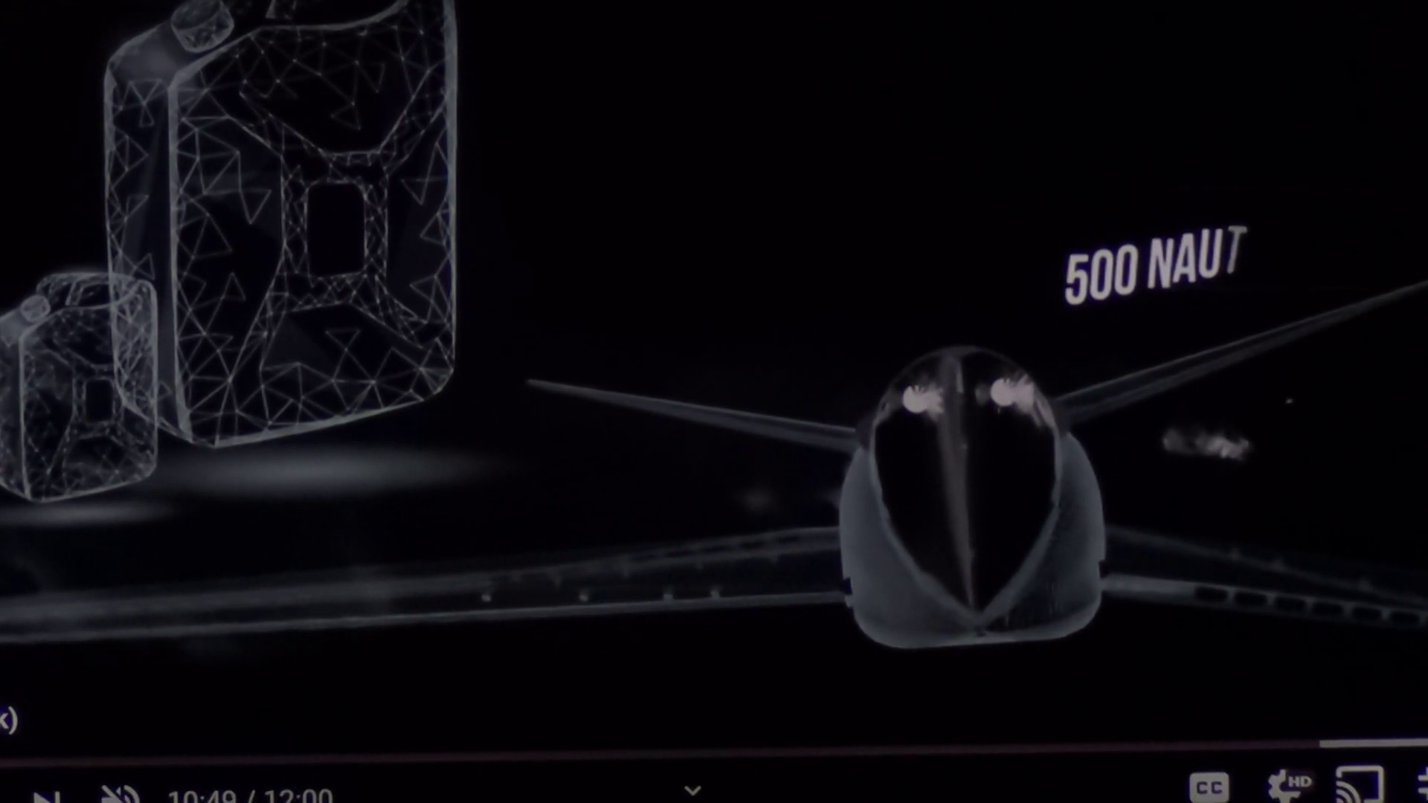
Step: Resume the video and let it play to the 11:08 photo of the drone with a ground crew member
key(k)
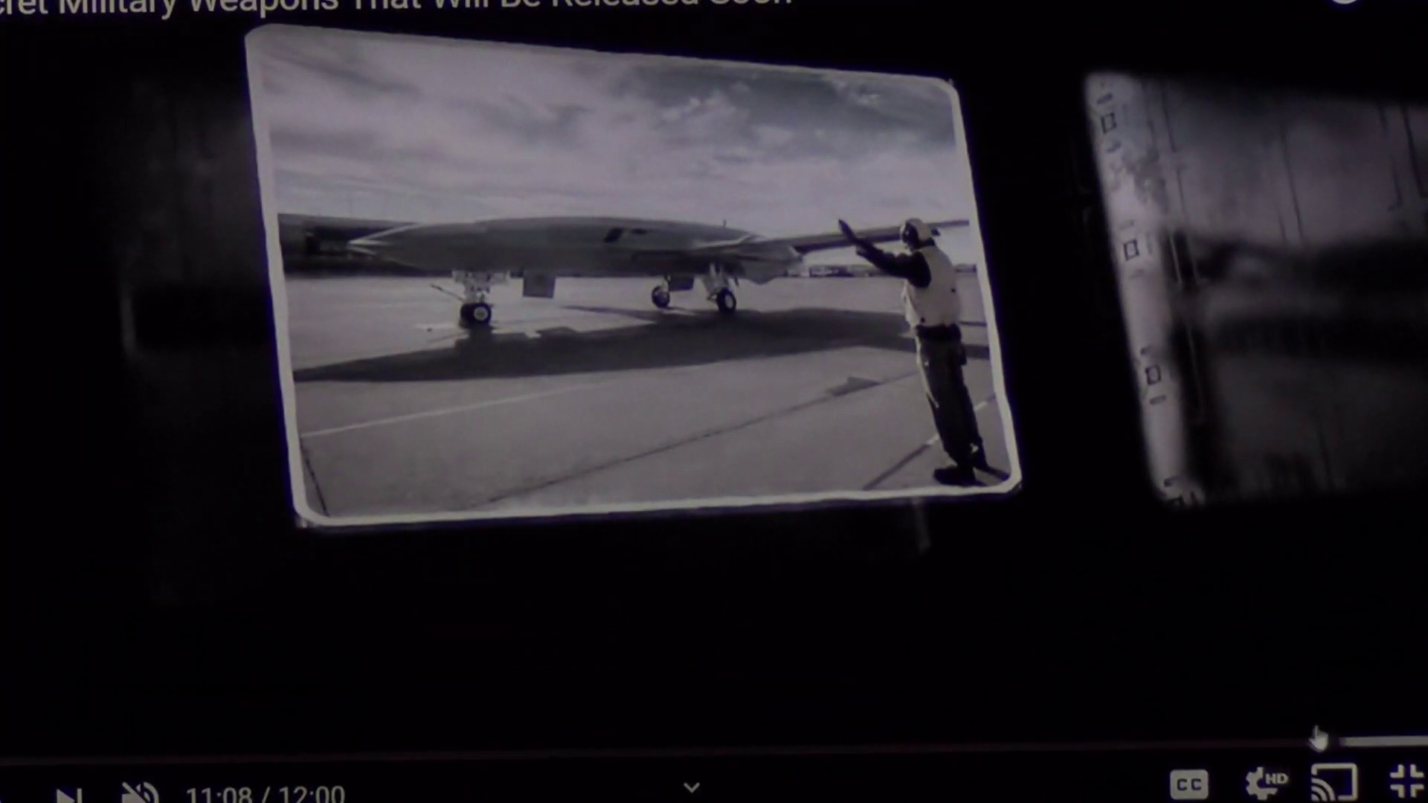
mouse_move(1308, 746)
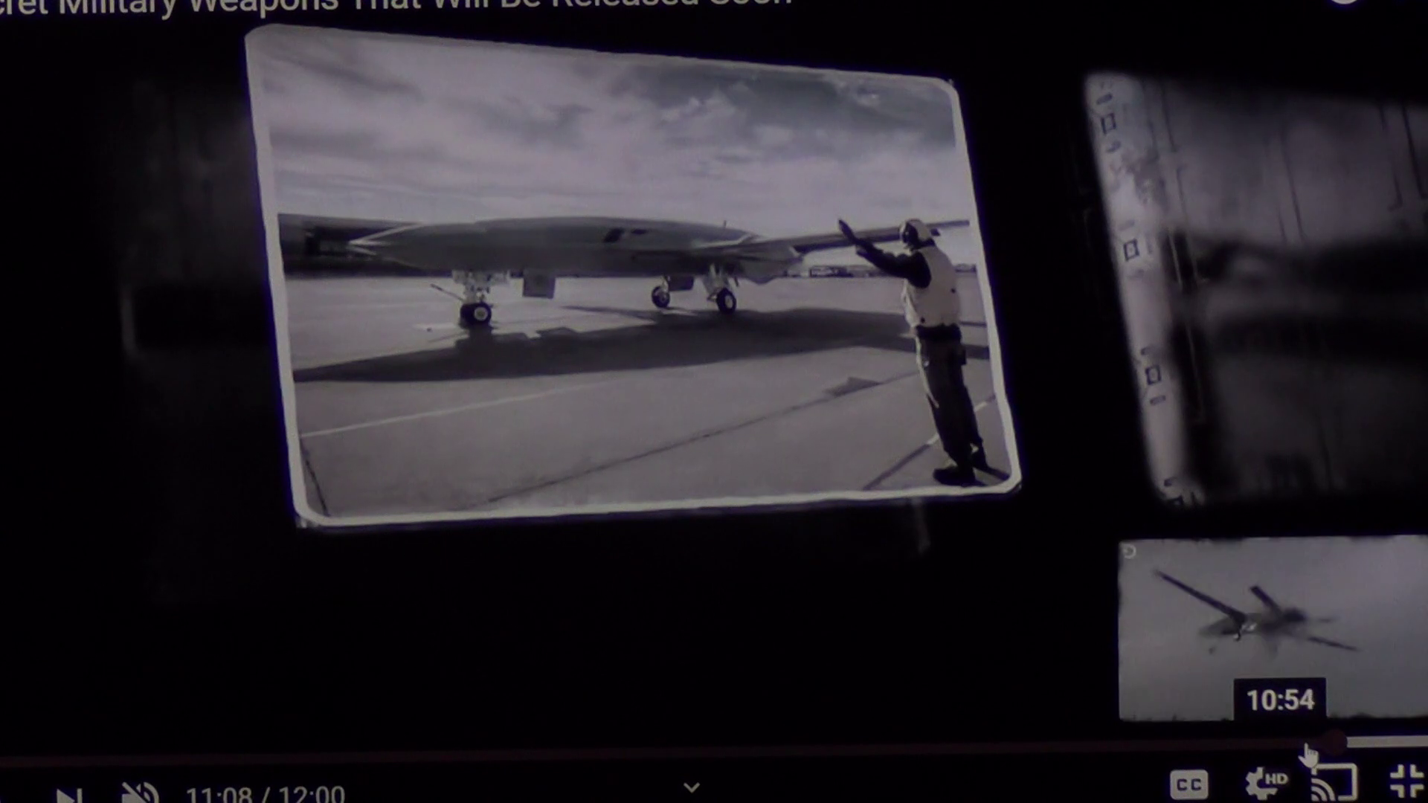
Step: Seek back to about 10:52 and let the drone-in-flight footage play to 10:54
click(1308, 751)
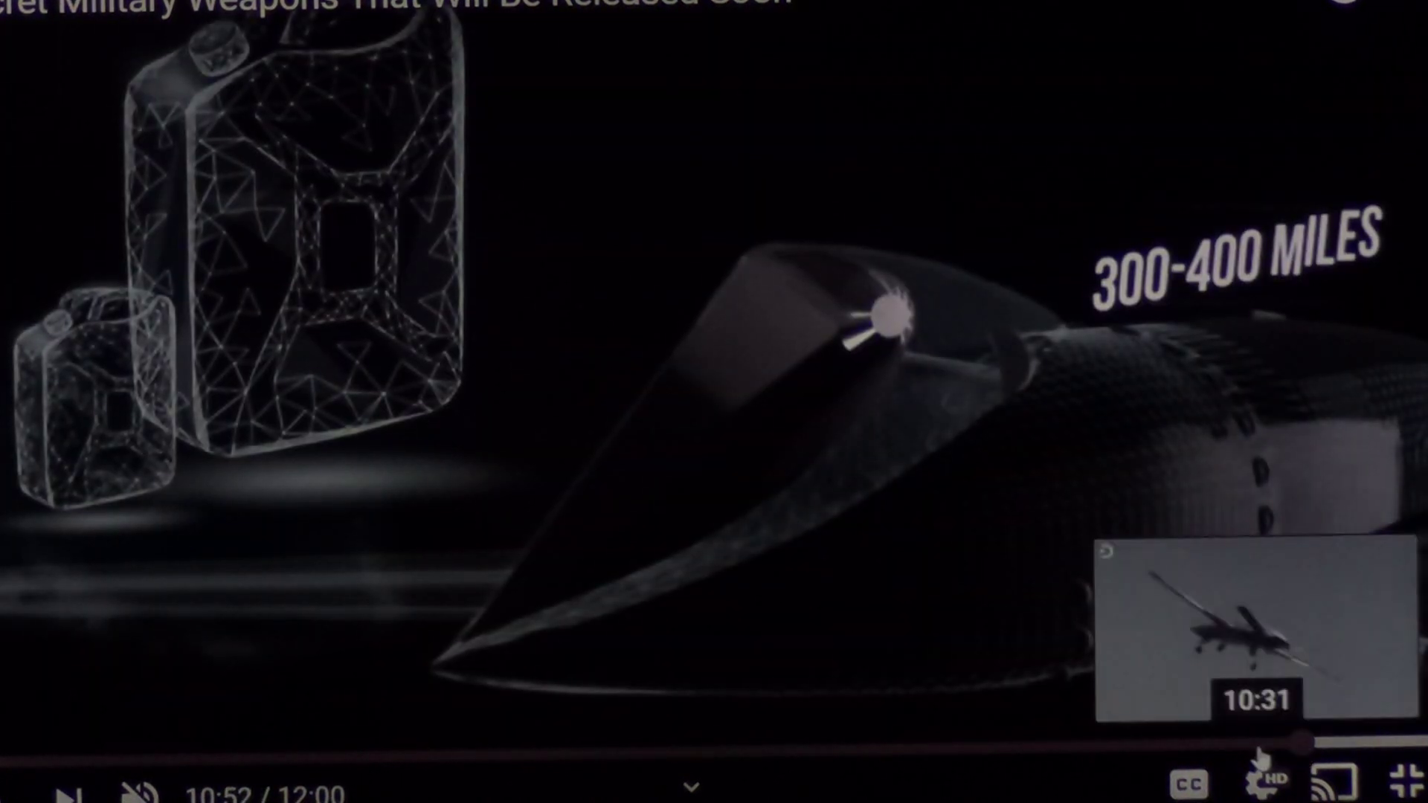